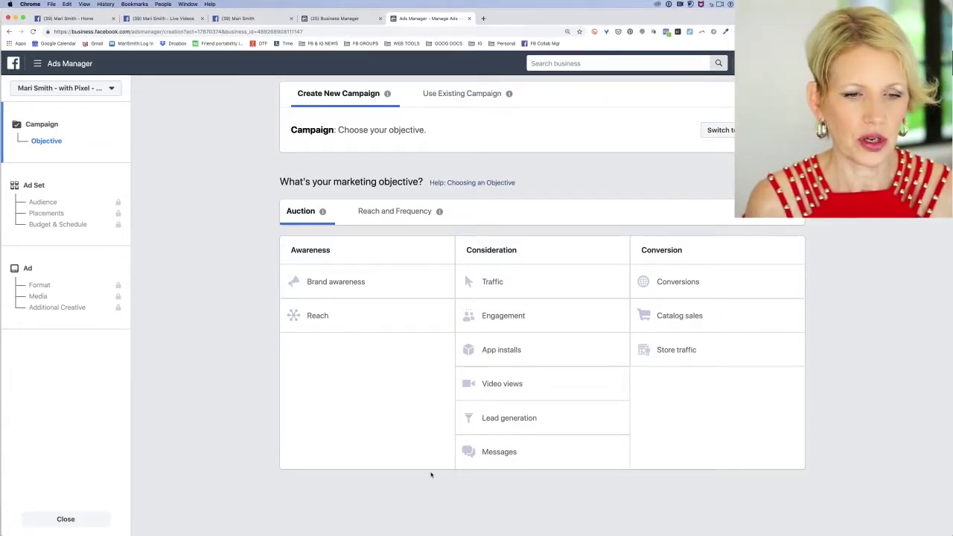
Choose the Video views objective and name the campaign "TEST - Video views".
{"action": "left_click", "coordinate": [512, 385]}
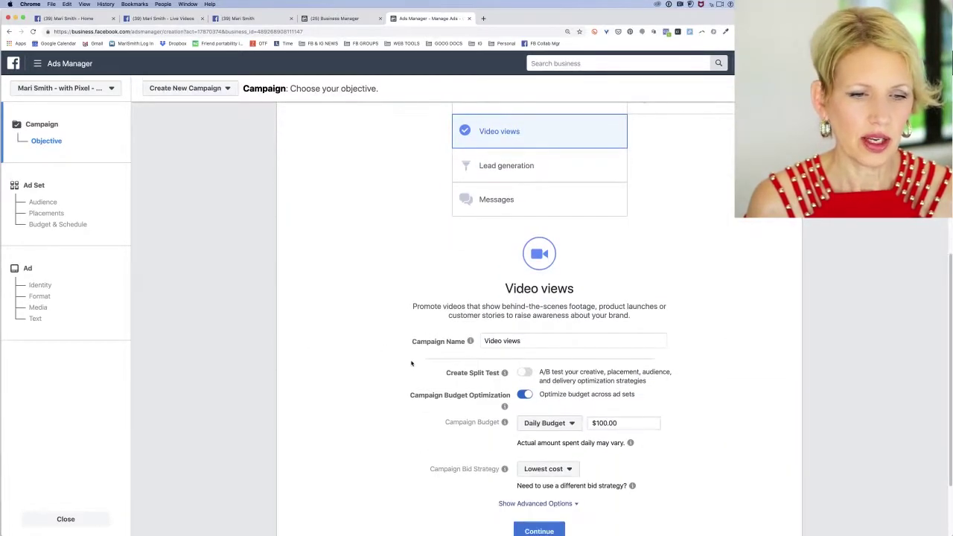
{"action": "left_click", "coordinate": [492, 342]}
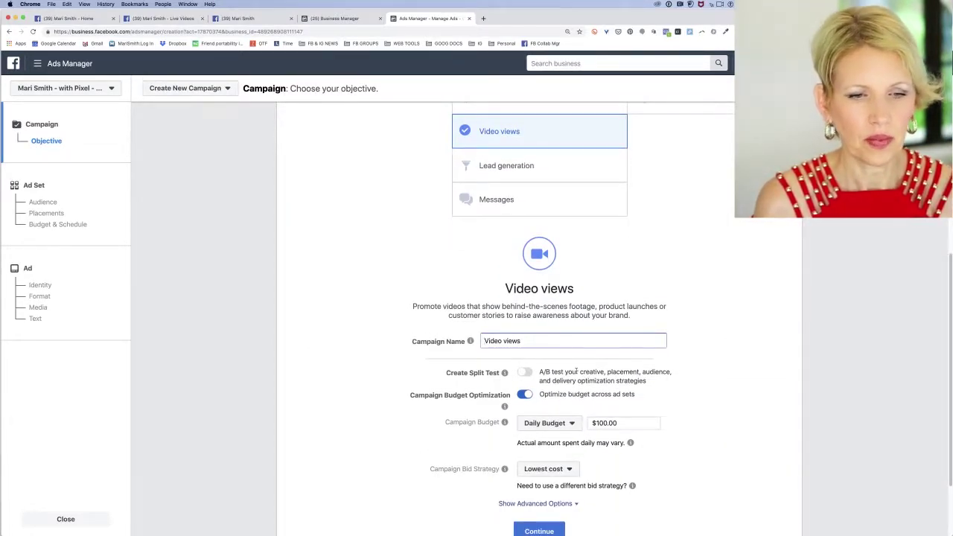
{"action": "type", "text": "TEST -"}
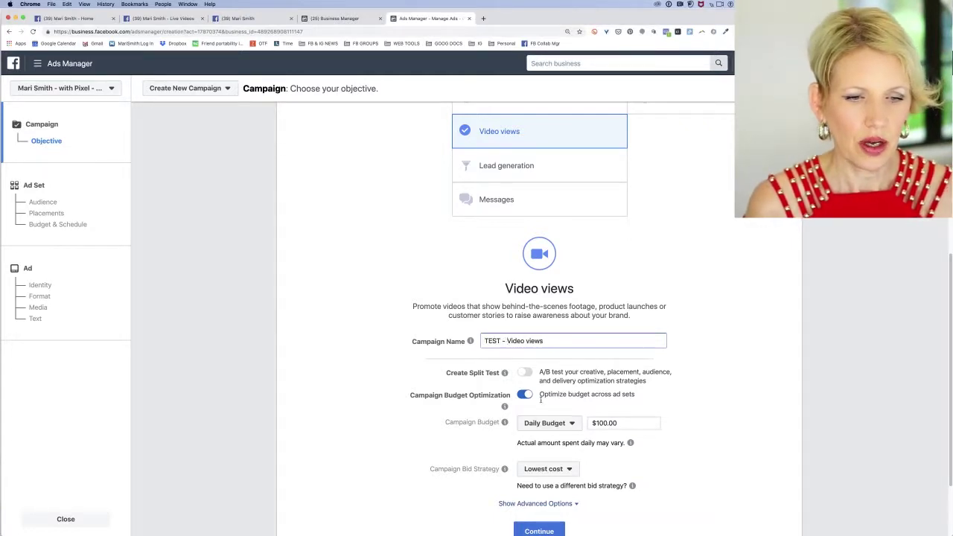
Set the campaign's daily budget to $10.00.
{"action": "scroll", "coordinate": [476, 380], "scroll_direction": "down", "scroll_amount": 2}
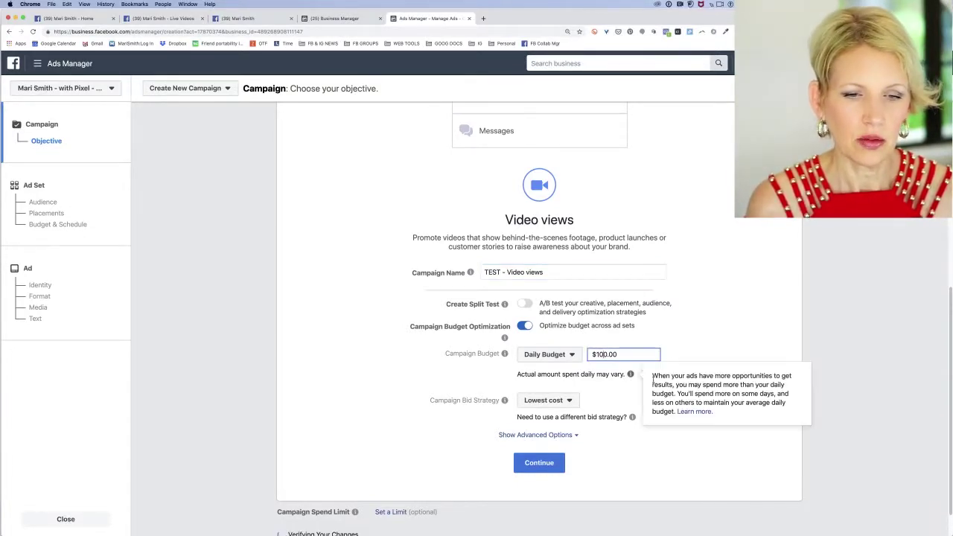
{"action": "left_click", "coordinate": [607, 354]}
{"action": "key", "text": "BackSpace"}
{"action": "left_click", "coordinate": [703, 346]}
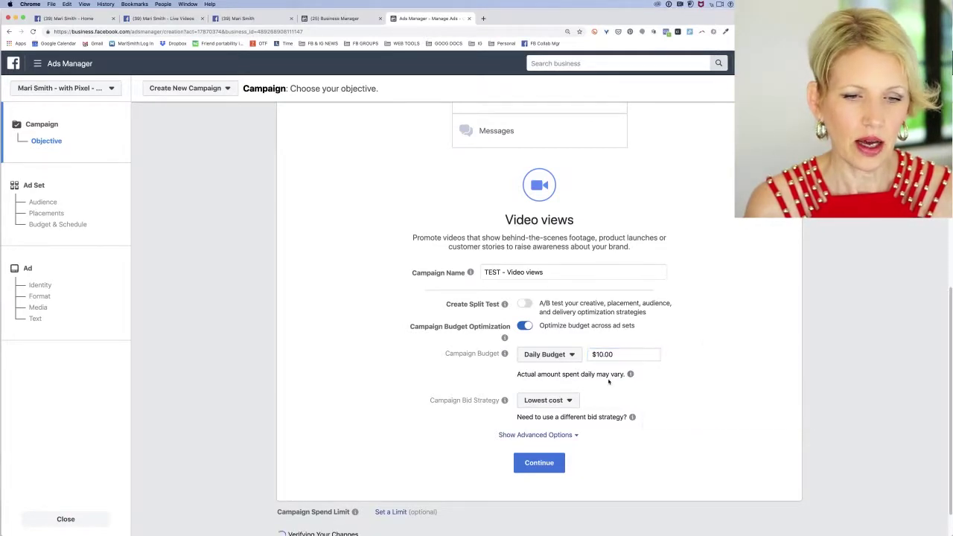
Review the campaign's budget type choices and its advanced ad scheduling and delivery options.
{"action": "left_click", "coordinate": [567, 355]}
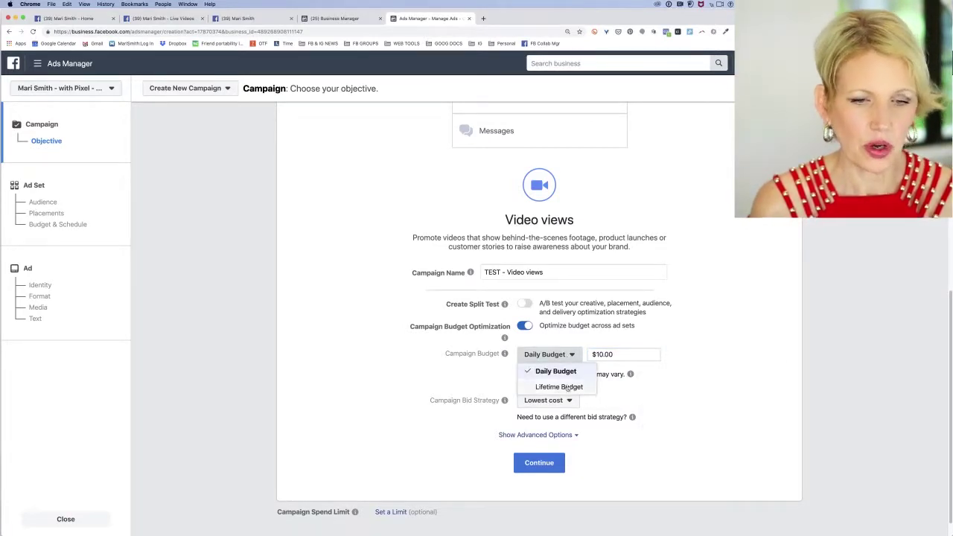
{"action": "left_click", "coordinate": [579, 444]}
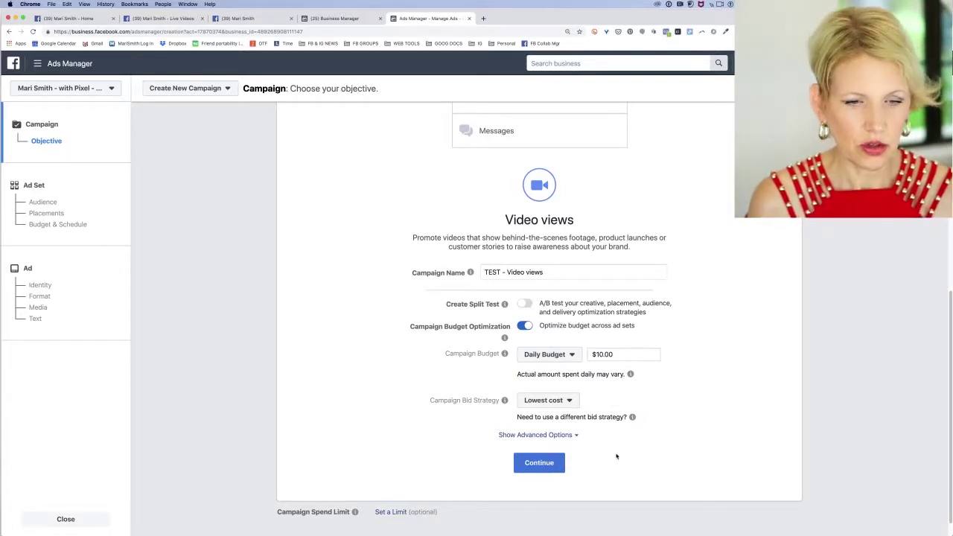
{"action": "left_click", "coordinate": [551, 435]}
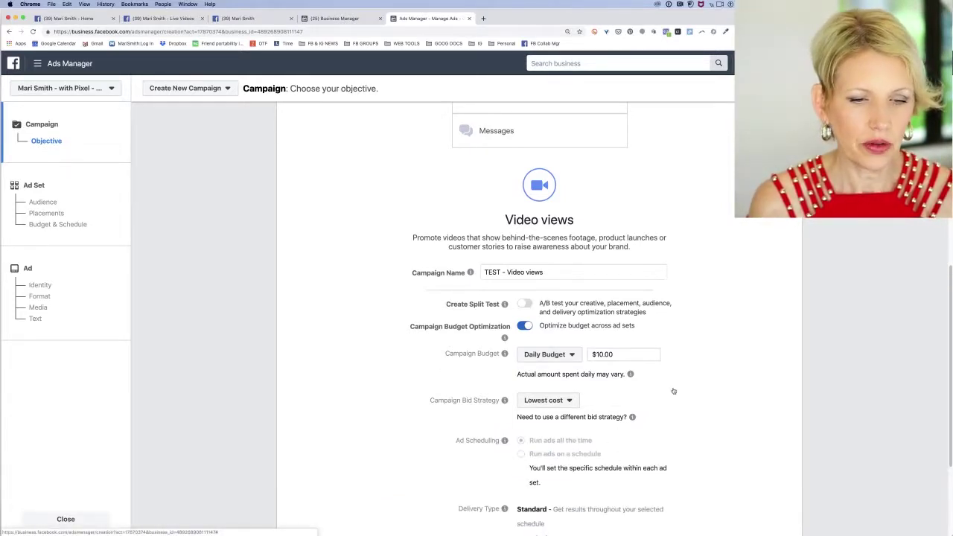
{"action": "scroll", "coordinate": [678, 388], "scroll_direction": "down", "scroll_amount": 1}
{"action": "scroll", "coordinate": [679, 388], "scroll_direction": "down", "scroll_amount": 3}
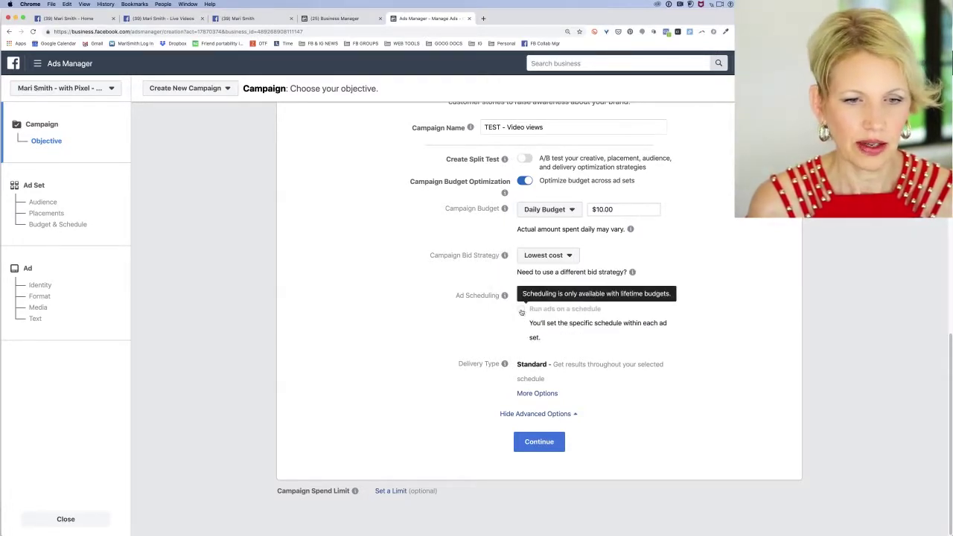
{"action": "left_click", "coordinate": [547, 413]}
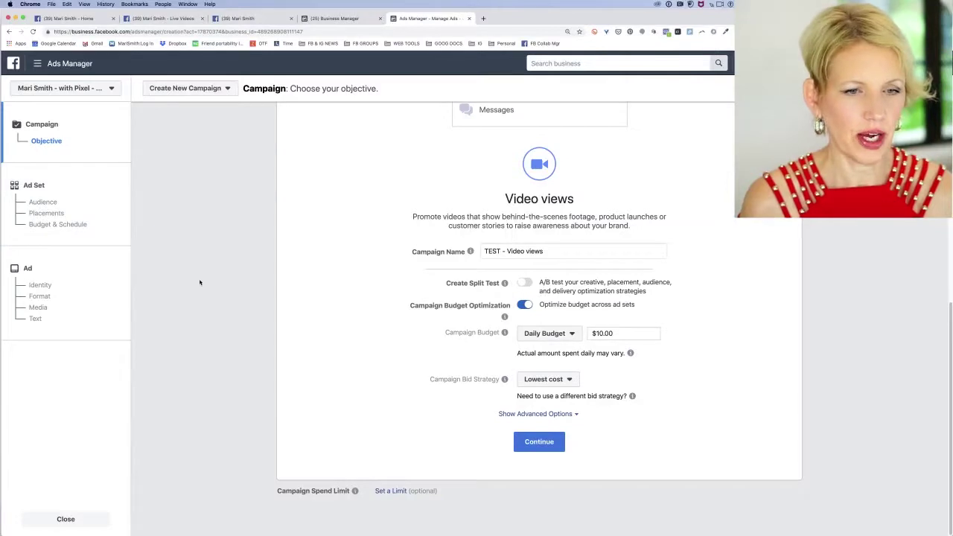
Check the chosen marketing objective and continue to the ad set settings.
{"action": "scroll", "coordinate": [205, 290], "scroll_direction": "up", "scroll_amount": 1}
{"action": "scroll", "coordinate": [205, 290], "scroll_direction": "up", "scroll_amount": 8}
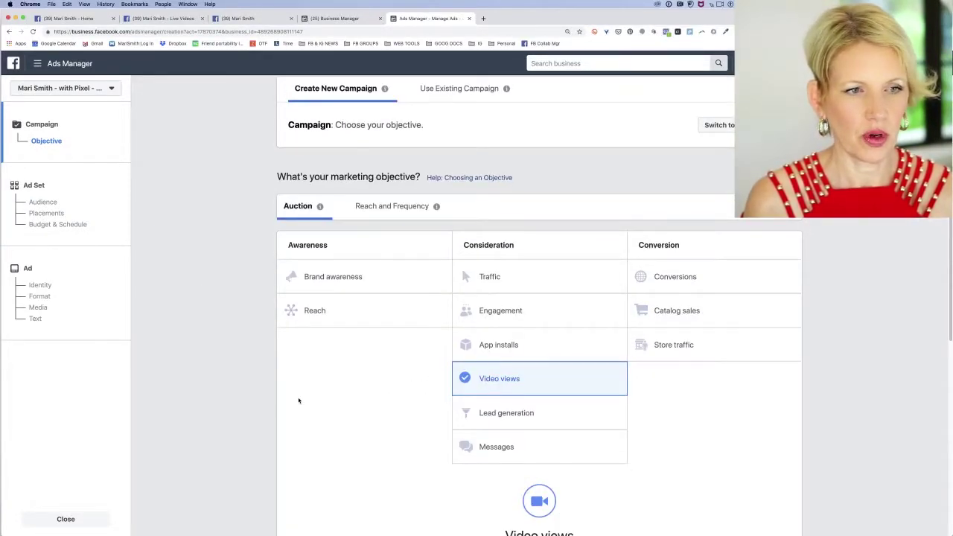
{"action": "scroll", "coordinate": [298, 399], "scroll_direction": "down", "scroll_amount": 8}
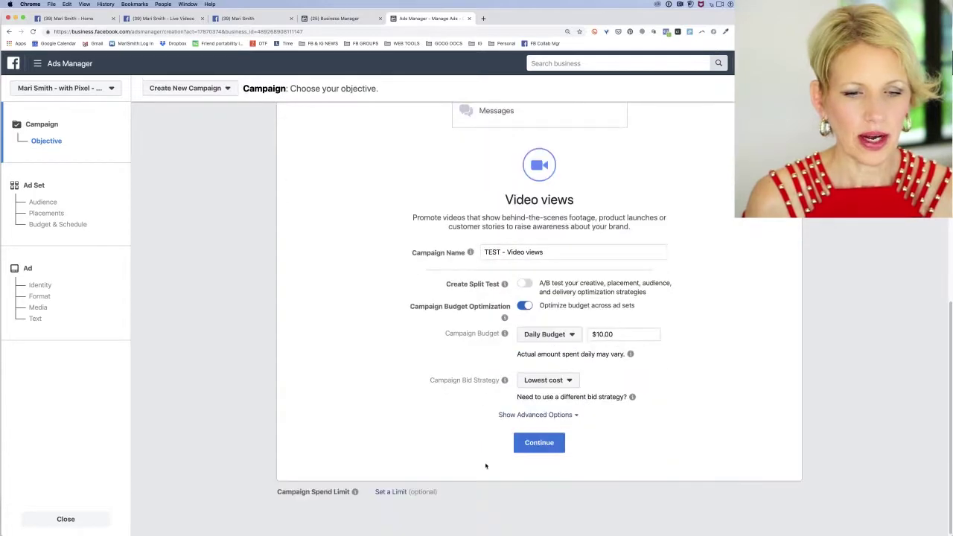
{"action": "left_click", "coordinate": [530, 445]}
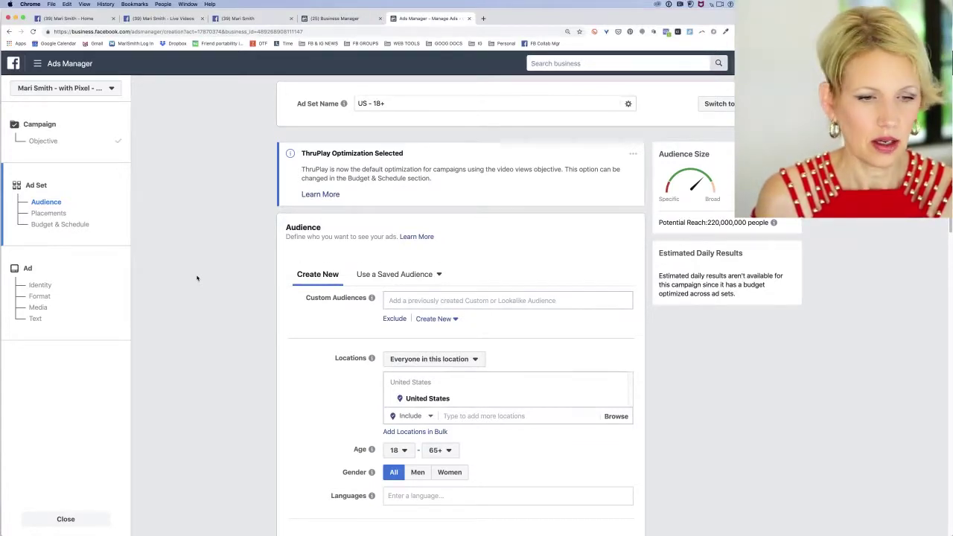
Browse the previously created audiences for the ad set, including the lookalike and custom audience lists.
{"action": "scroll", "coordinate": [196, 278], "scroll_direction": "down", "scroll_amount": 2}
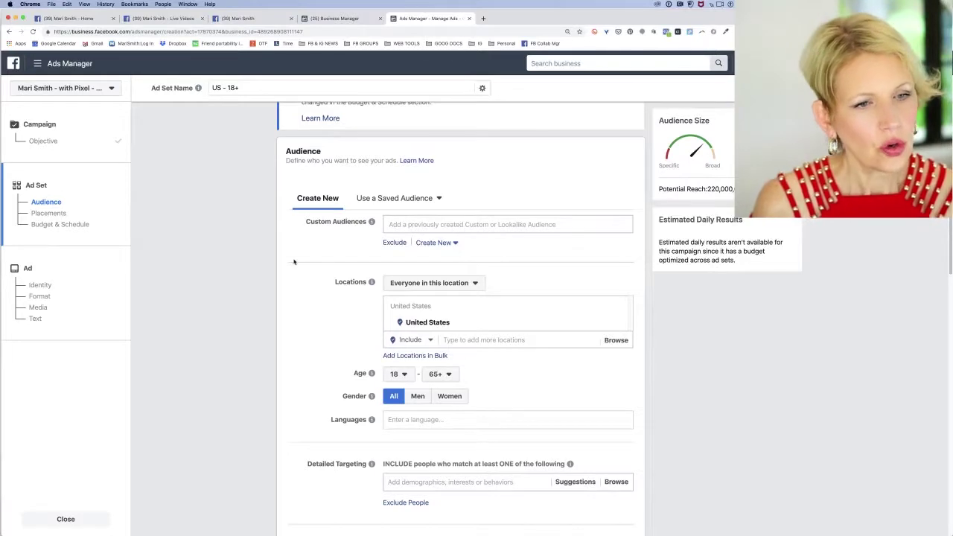
{"action": "left_click", "coordinate": [441, 226]}
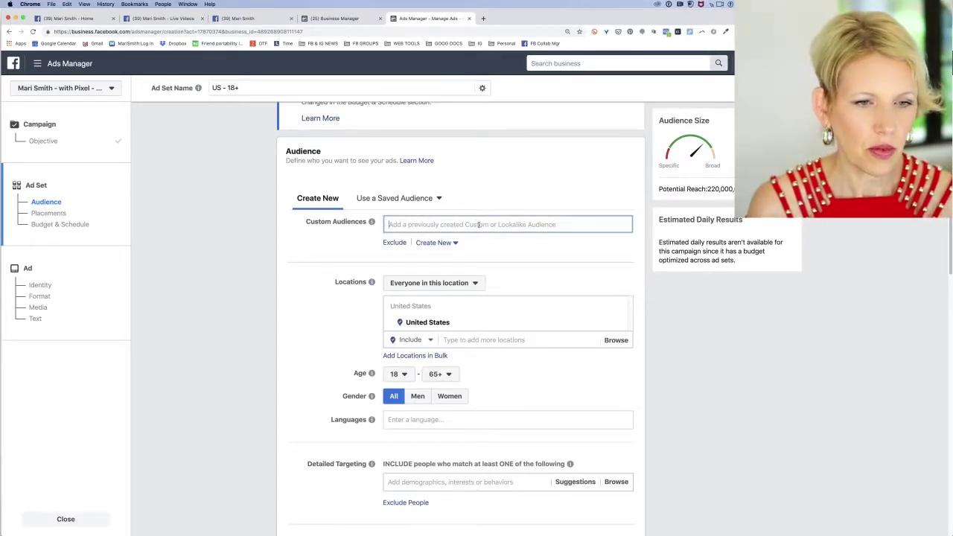
{"action": "left_click", "coordinate": [475, 224]}
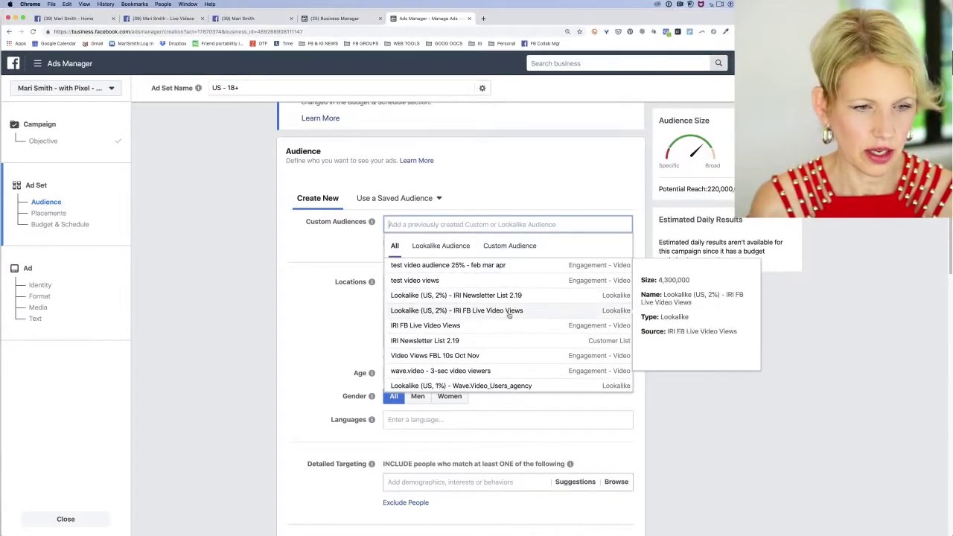
{"action": "scroll", "coordinate": [510, 344], "scroll_direction": "down", "scroll_amount": 3}
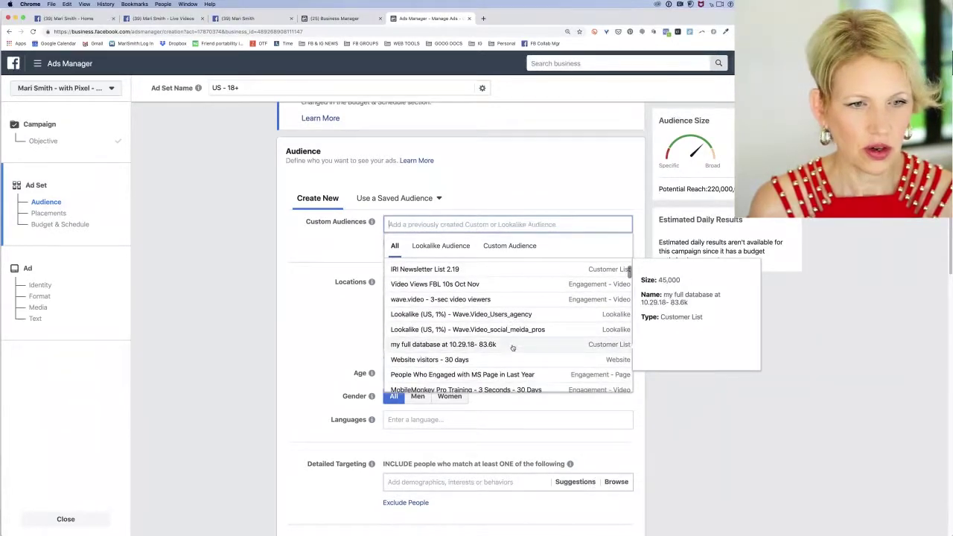
{"action": "left_click", "coordinate": [440, 246]}
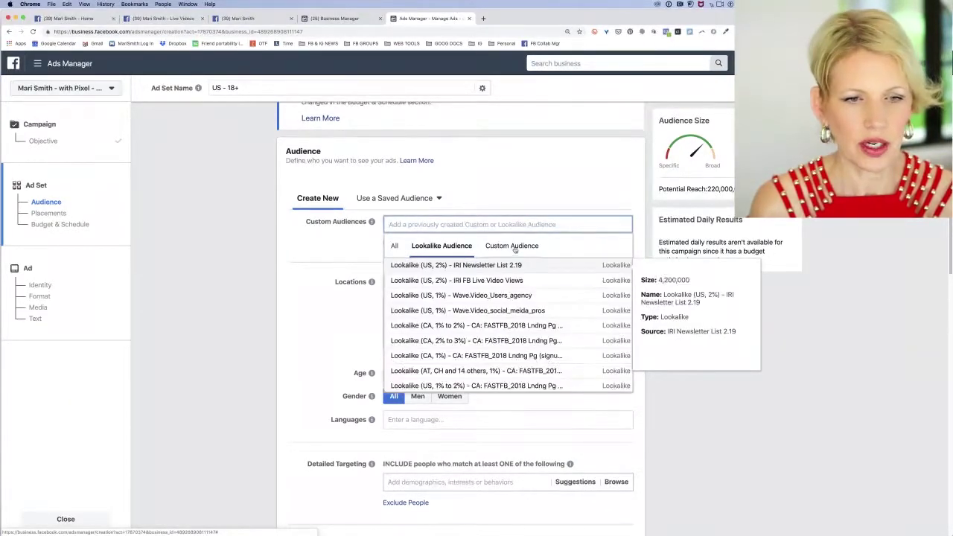
{"action": "left_click", "coordinate": [512, 245]}
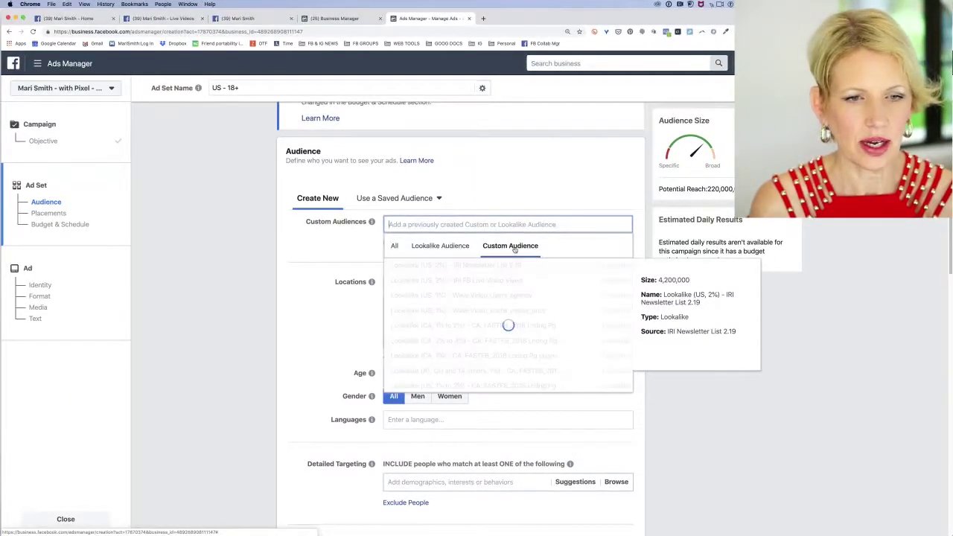
Look through the saved audiences without applying one to the ad set.
{"action": "left_click", "coordinate": [426, 198]}
{"action": "left_click", "coordinate": [426, 199]}
{"action": "scroll", "coordinate": [409, 278], "scroll_direction": "down", "scroll_amount": 5}
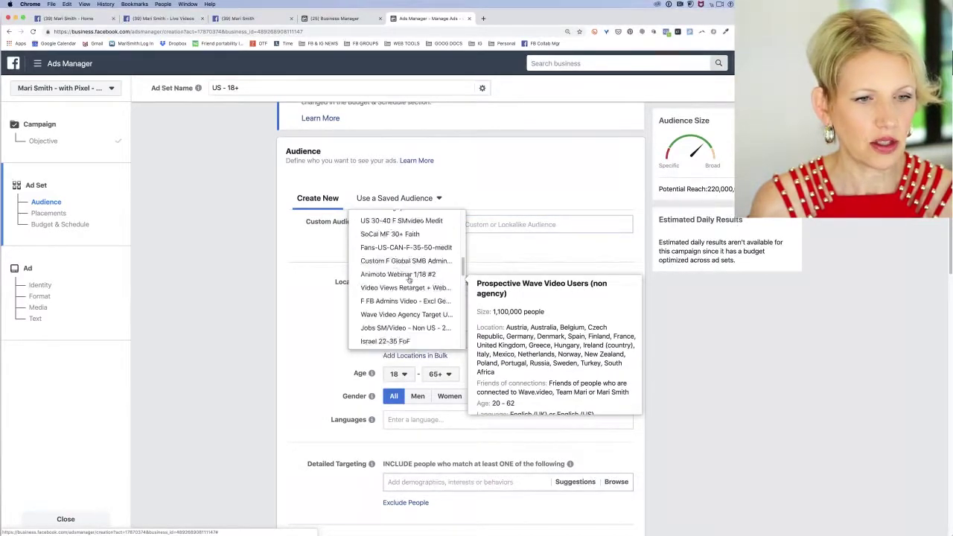
{"action": "left_click", "coordinate": [310, 249]}
{"action": "mouse_move", "coordinate": [372, 282]}
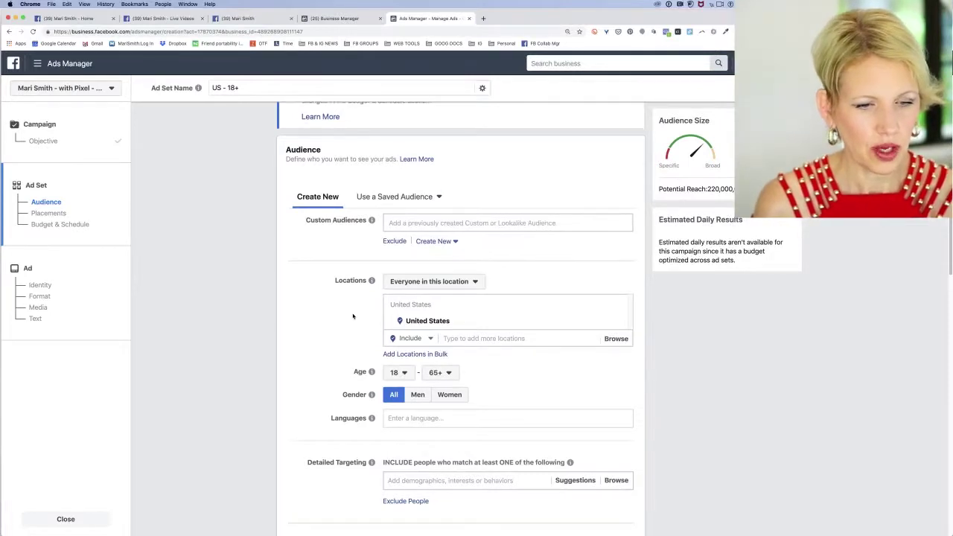
Inspect the platform choices under Edit Placements, then restore Automatic Placements for the ad set.
{"action": "scroll", "coordinate": [353, 317], "scroll_direction": "down", "scroll_amount": 2}
{"action": "scroll", "coordinate": [341, 292], "scroll_direction": "down", "scroll_amount": 3}
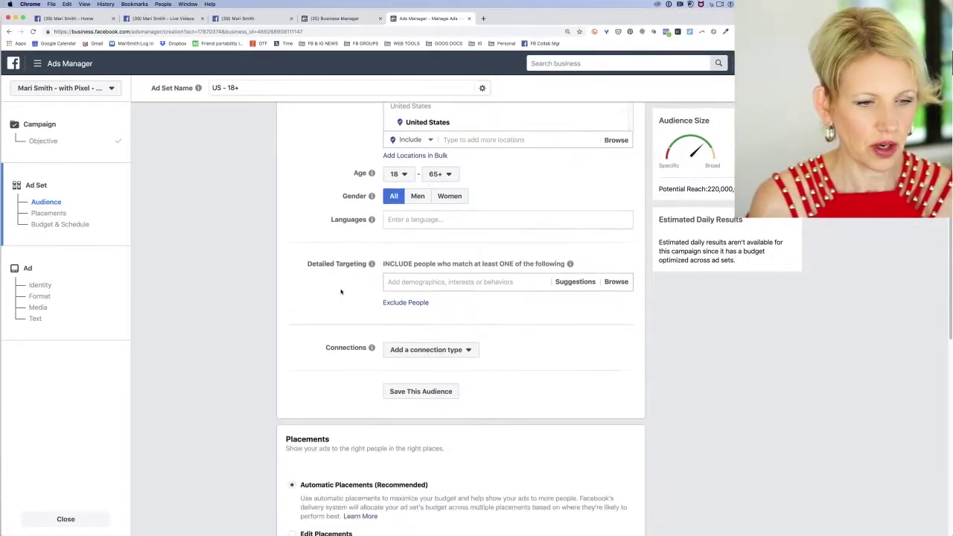
{"action": "scroll", "coordinate": [287, 238], "scroll_direction": "down", "scroll_amount": 5}
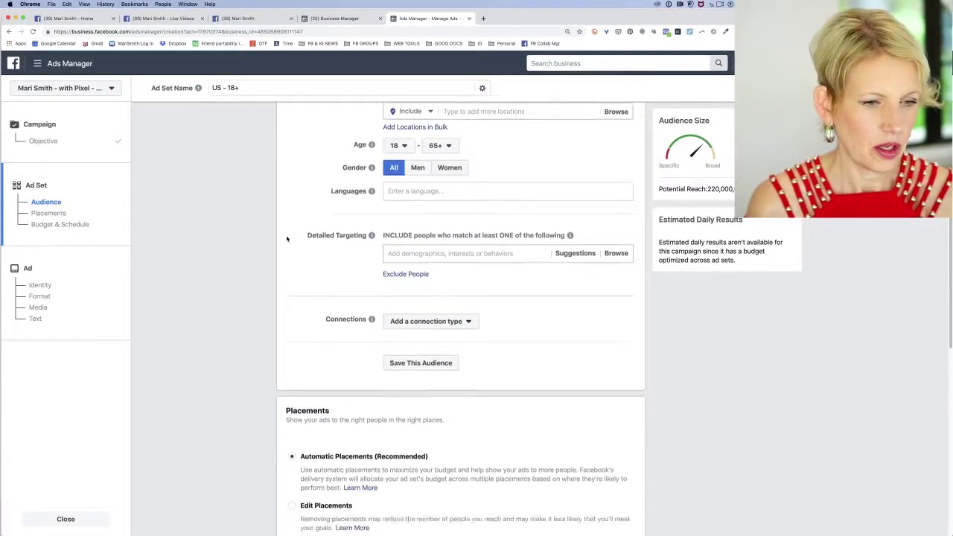
{"action": "scroll", "coordinate": [247, 233], "scroll_direction": "down", "scroll_amount": 3}
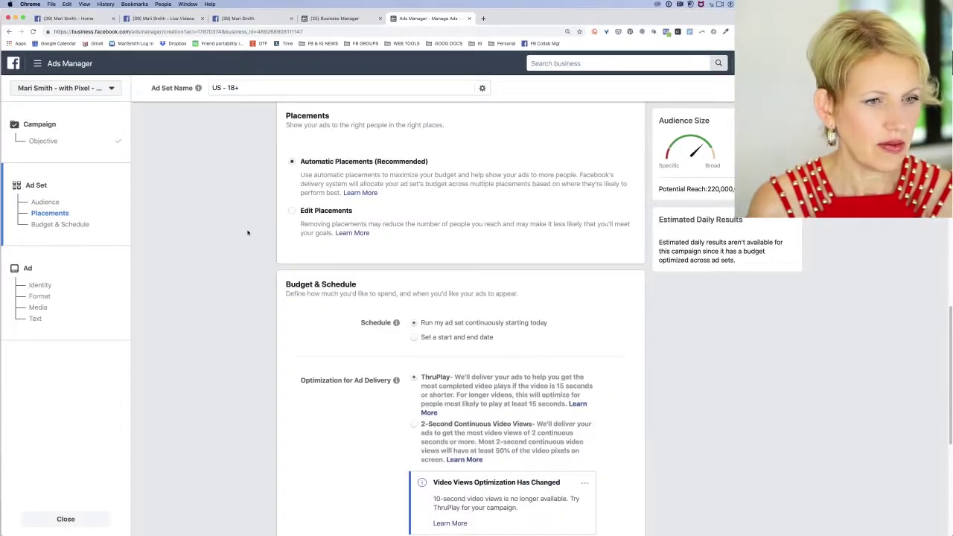
{"action": "left_click", "coordinate": [292, 211]}
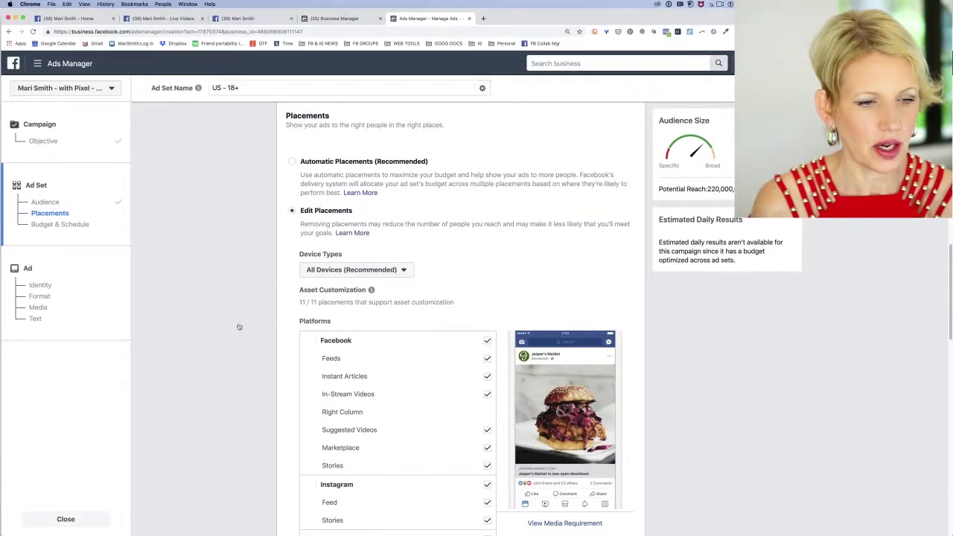
{"action": "scroll", "coordinate": [239, 326], "scroll_direction": "down", "scroll_amount": 5}
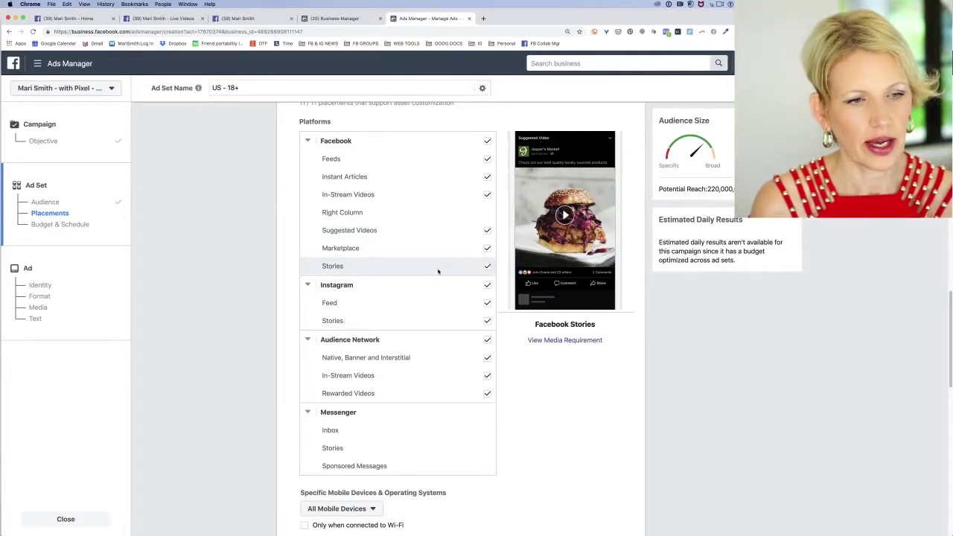
{"action": "scroll", "coordinate": [440, 278], "scroll_direction": "up", "scroll_amount": 5}
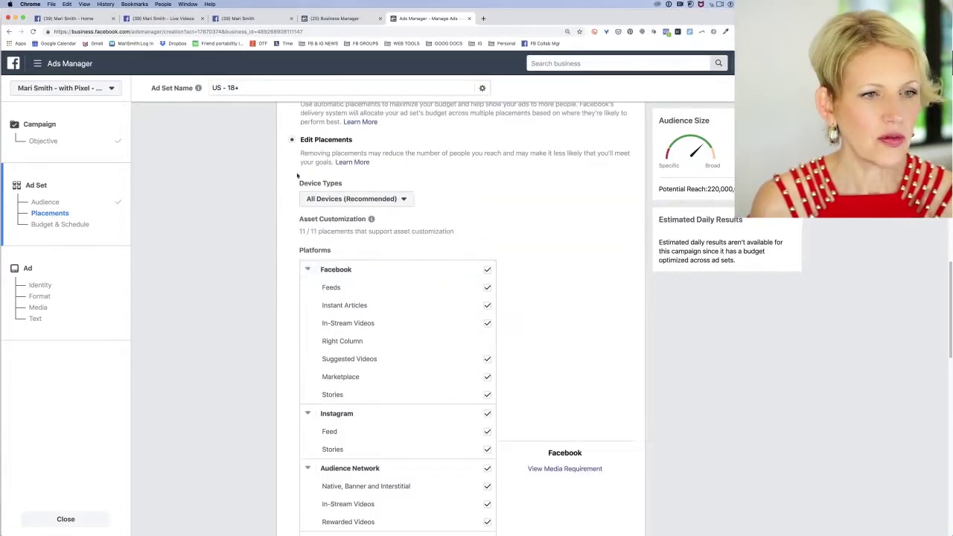
{"action": "left_click", "coordinate": [291, 148]}
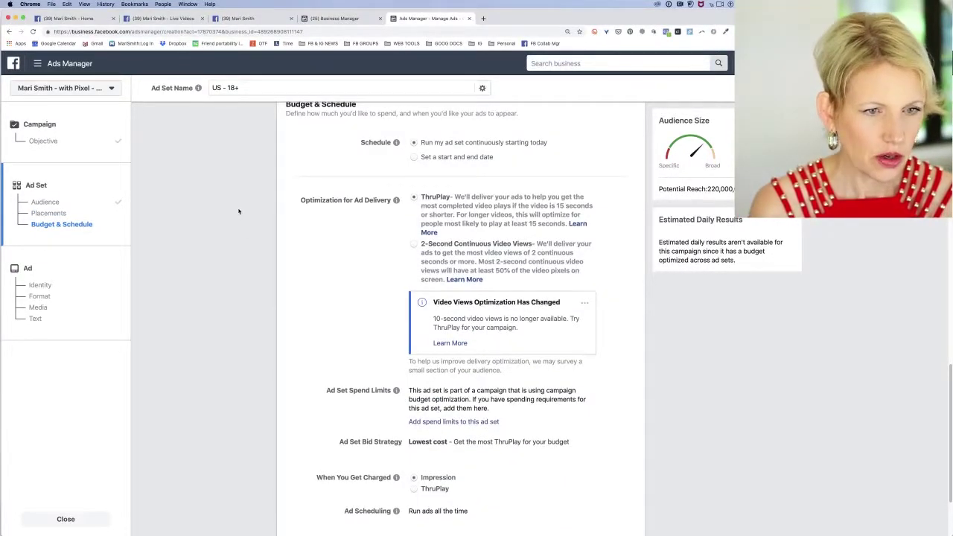
Accept the ad set's budget and schedule settings, continue to the ad, and set its Facebook Page to Mari Smith.
{"action": "scroll", "coordinate": [285, 261], "scroll_direction": "down", "scroll_amount": 3}
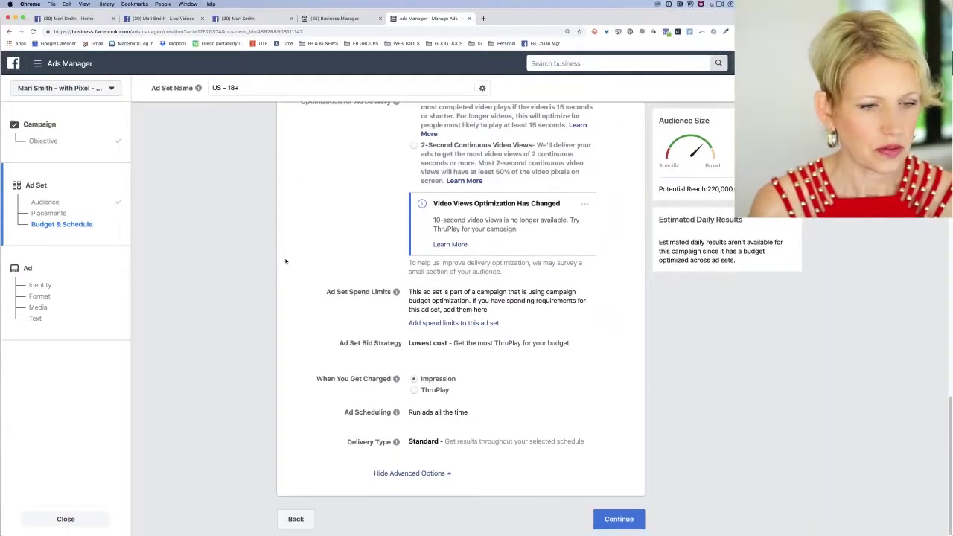
{"action": "left_click", "coordinate": [619, 523]}
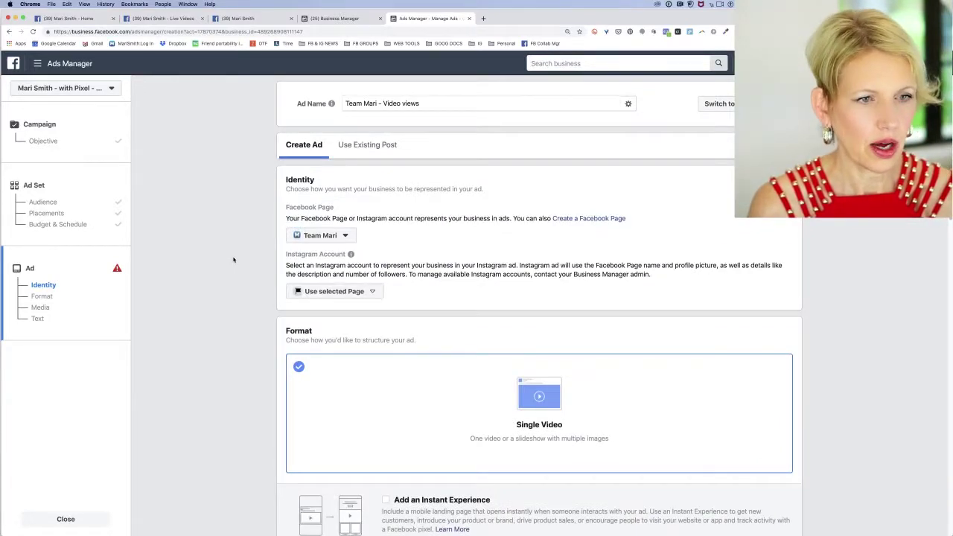
{"action": "left_click", "coordinate": [322, 235]}
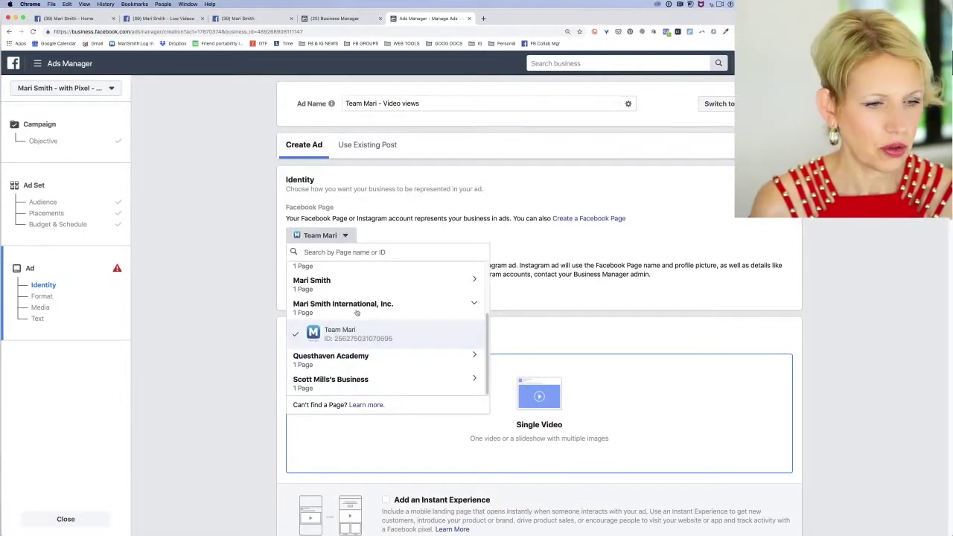
{"action": "left_click", "coordinate": [365, 281]}
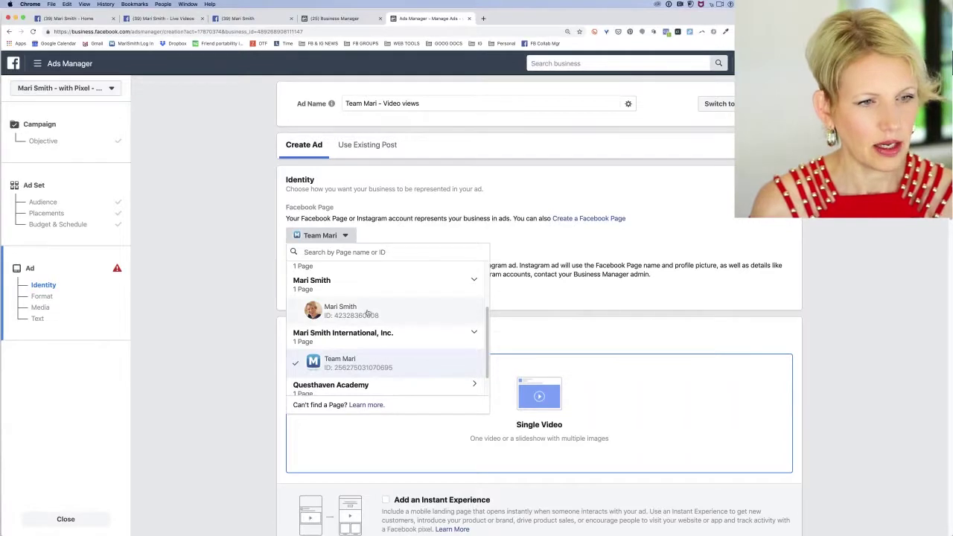
{"action": "left_click", "coordinate": [367, 311]}
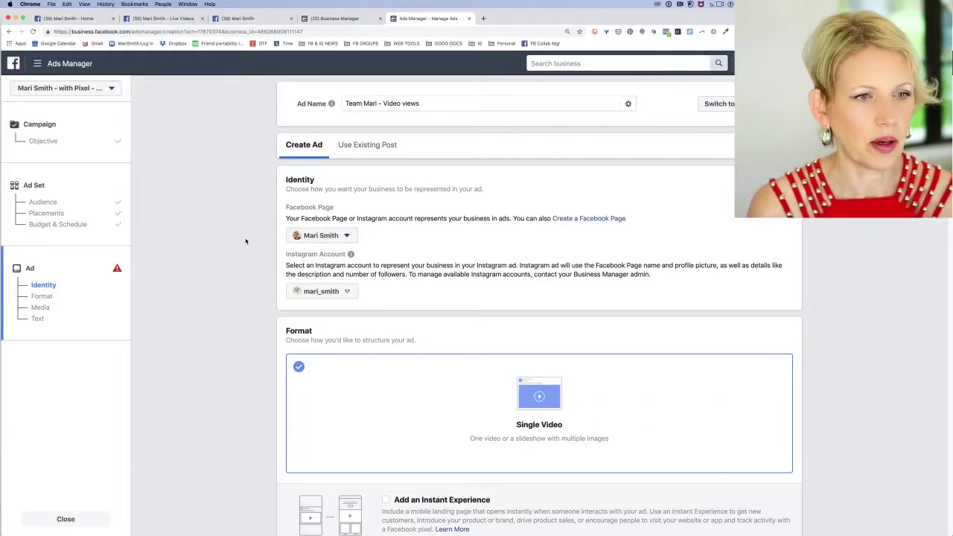
Check the Use Existing Post option for the ad, then return to Create Ad.
{"action": "left_click", "coordinate": [381, 145]}
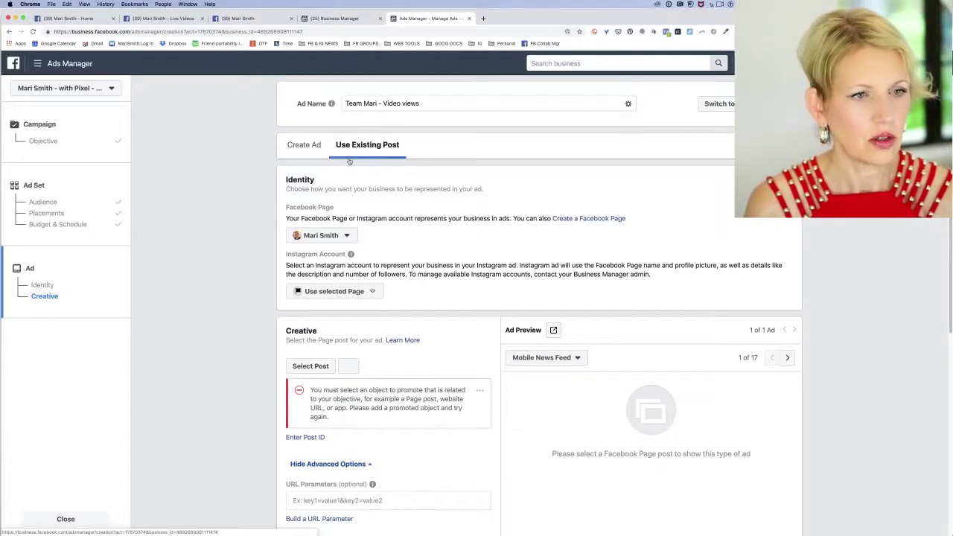
{"action": "left_click", "coordinate": [304, 149]}
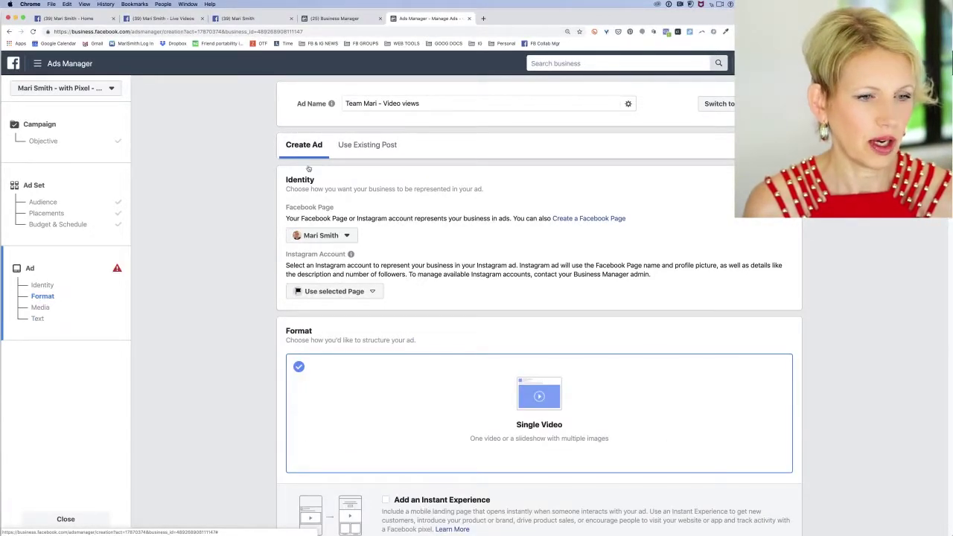
Switch the ad to Use Existing Post and check the Instagram account choices, leaving it on Use selected Page.
{"action": "left_click", "coordinate": [361, 147]}
{"action": "scroll", "coordinate": [372, 120], "scroll_direction": "down", "scroll_amount": 1}
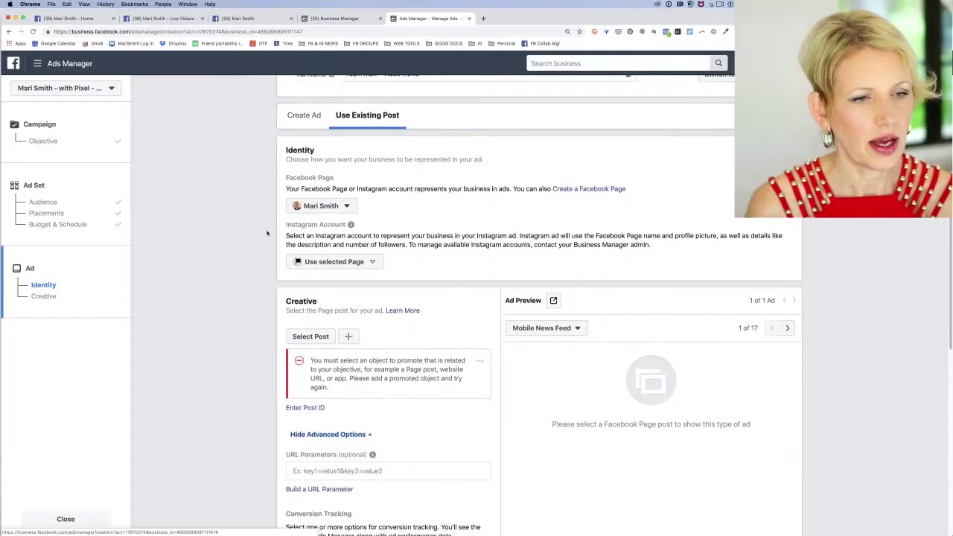
{"action": "left_click", "coordinate": [369, 262]}
{"action": "left_click", "coordinate": [366, 298]}
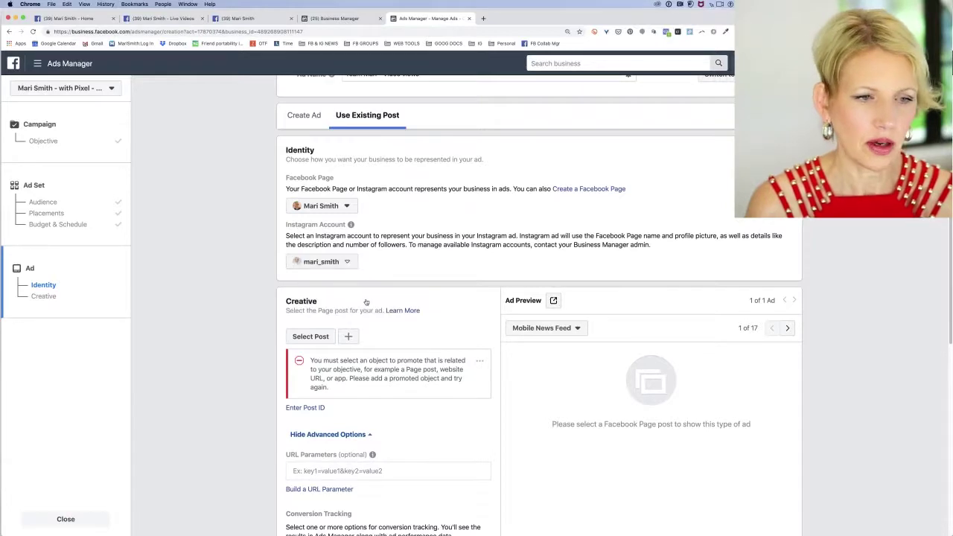
{"action": "scroll", "coordinate": [239, 228], "scroll_direction": "down", "scroll_amount": 2}
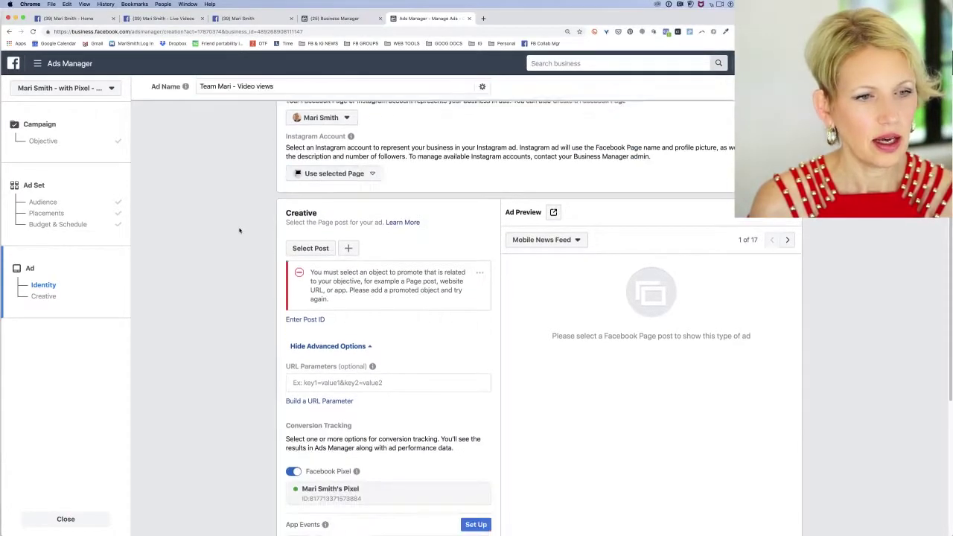
Browse the published Facebook Page posts and choose the May 15, 2019 post "Where and how to publish your videos" as the creative.
{"action": "left_click", "coordinate": [310, 249]}
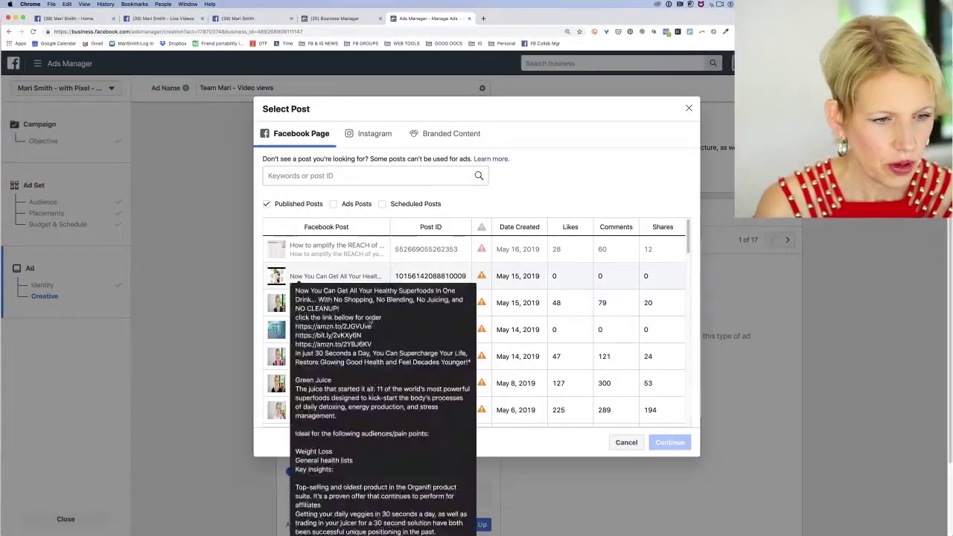
{"action": "mouse_move", "coordinate": [486, 262]}
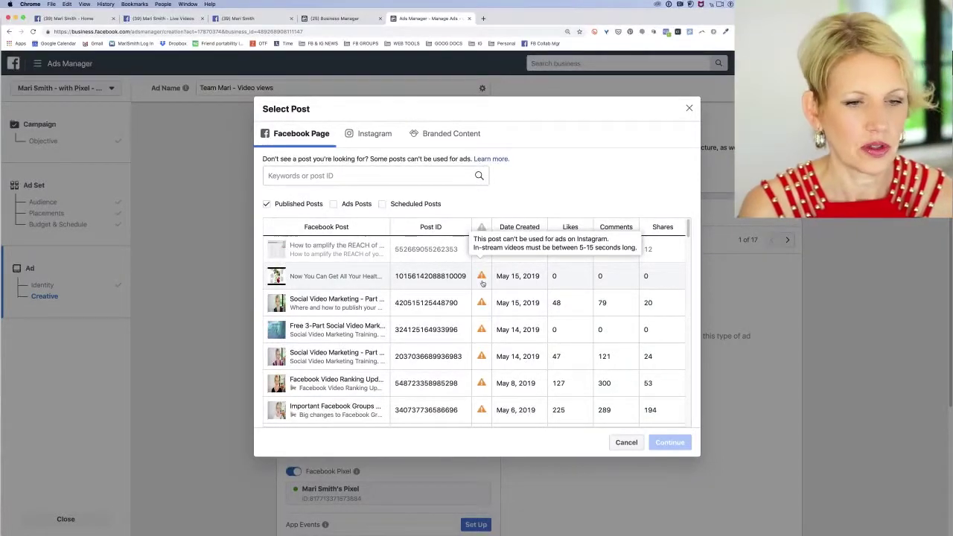
{"action": "scroll", "coordinate": [483, 283], "scroll_direction": "down", "scroll_amount": 2}
{"action": "scroll", "coordinate": [482, 283], "scroll_direction": "down", "scroll_amount": 2}
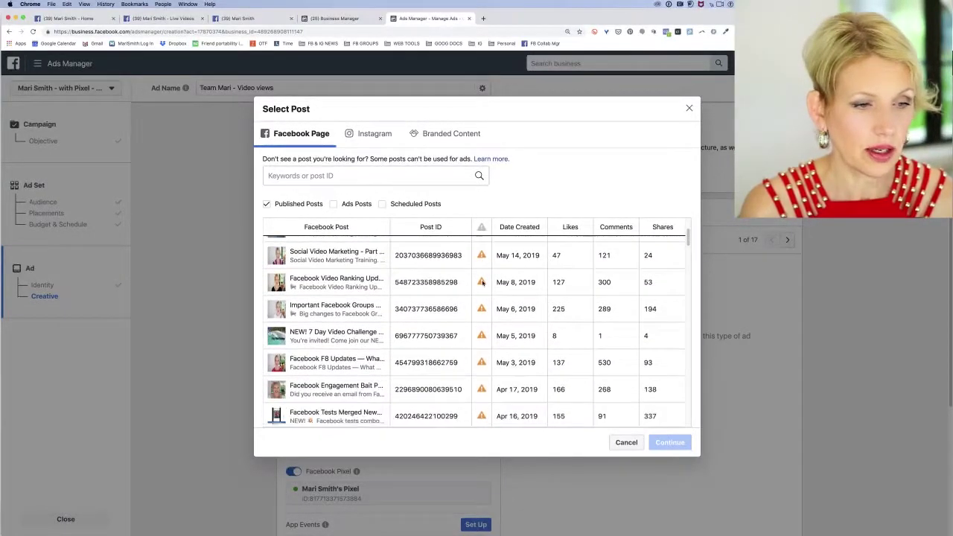
{"action": "scroll", "coordinate": [483, 283], "scroll_direction": "down", "scroll_amount": 3}
{"action": "scroll", "coordinate": [482, 284], "scroll_direction": "down", "scroll_amount": 8}
{"action": "scroll", "coordinate": [469, 289], "scroll_direction": "up", "scroll_amount": 15}
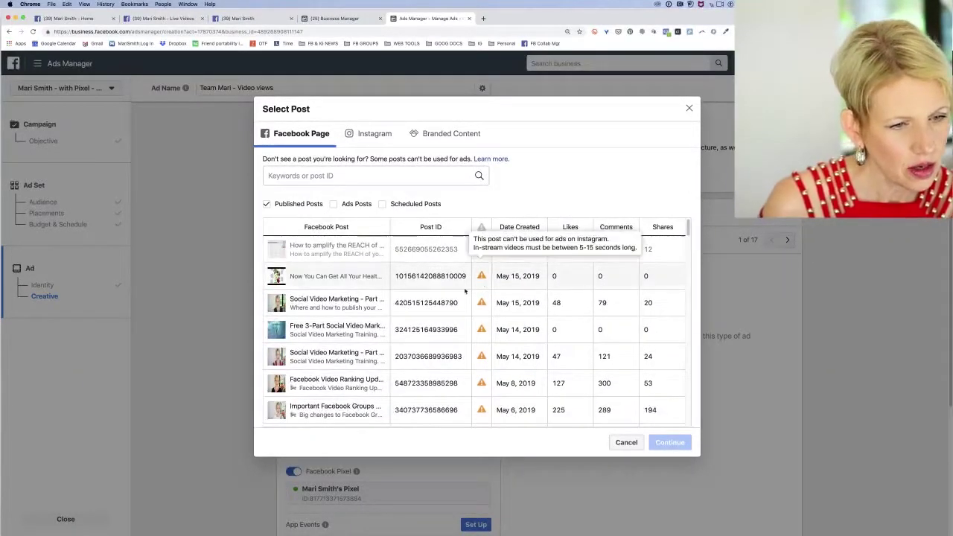
{"action": "left_click", "coordinate": [366, 302]}
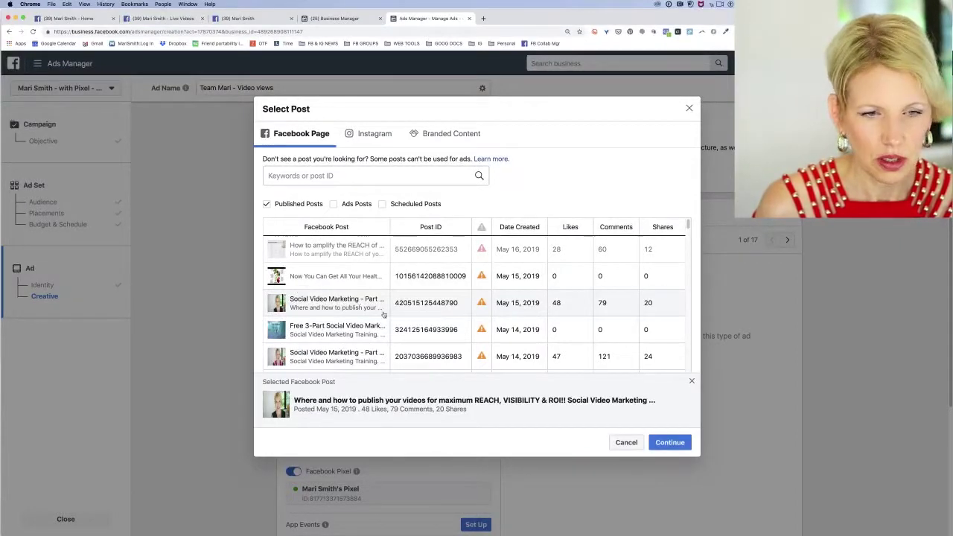
{"action": "left_click", "coordinate": [670, 443]}
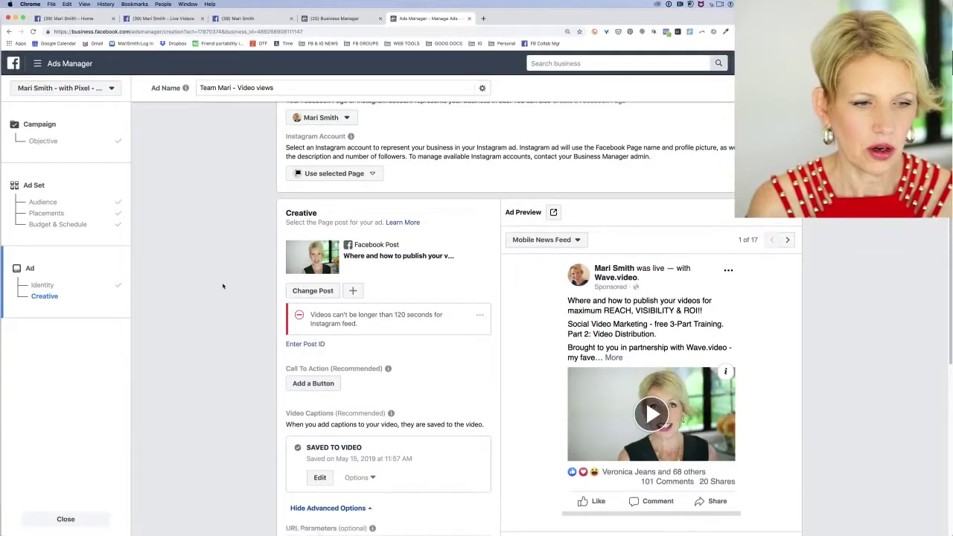
Look over the selected post's creative settings and preview the ad in Desktop News Feed.
{"action": "scroll", "coordinate": [227, 287], "scroll_direction": "down", "scroll_amount": 2}
{"action": "scroll", "coordinate": [223, 286], "scroll_direction": "down", "scroll_amount": 1}
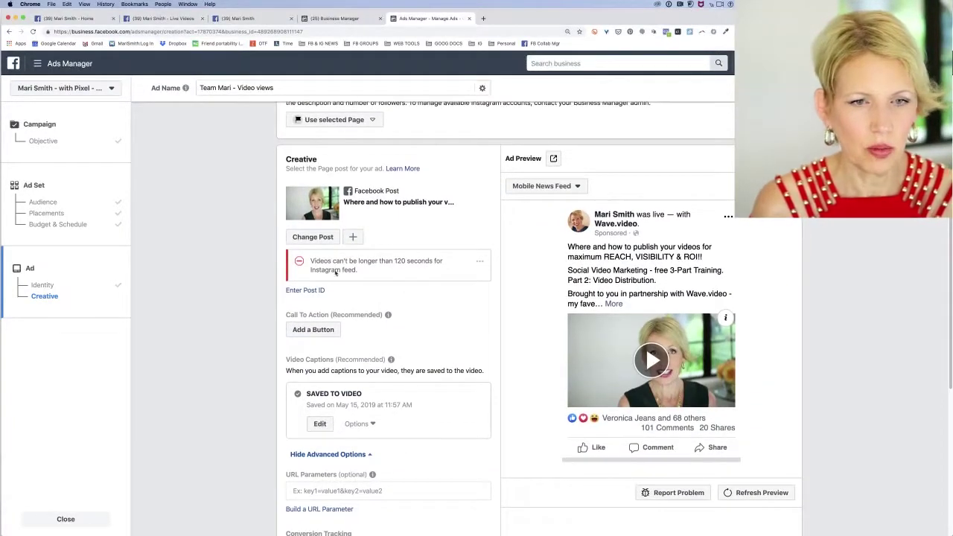
{"action": "scroll", "coordinate": [535, 284], "scroll_direction": "down", "scroll_amount": 3}
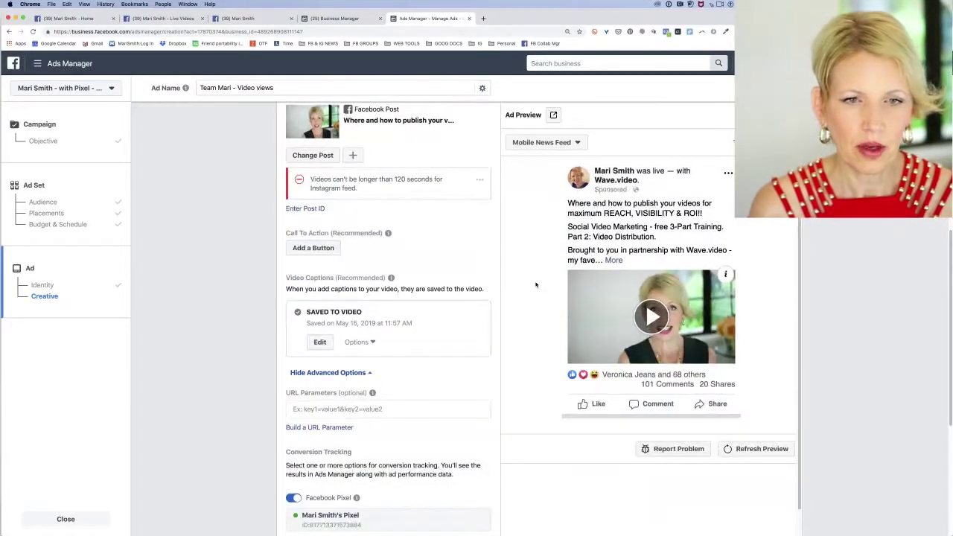
{"action": "left_click", "coordinate": [575, 143]}
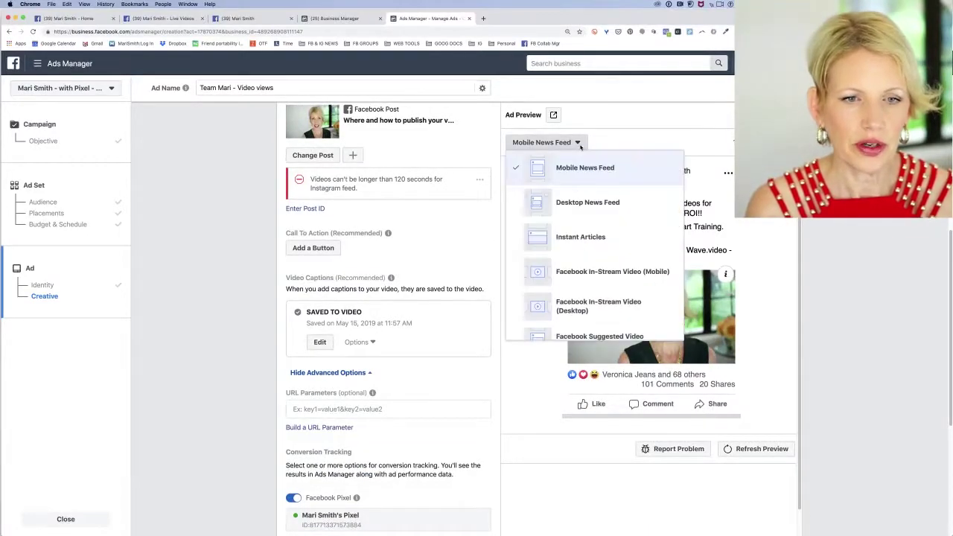
{"action": "left_click", "coordinate": [584, 199]}
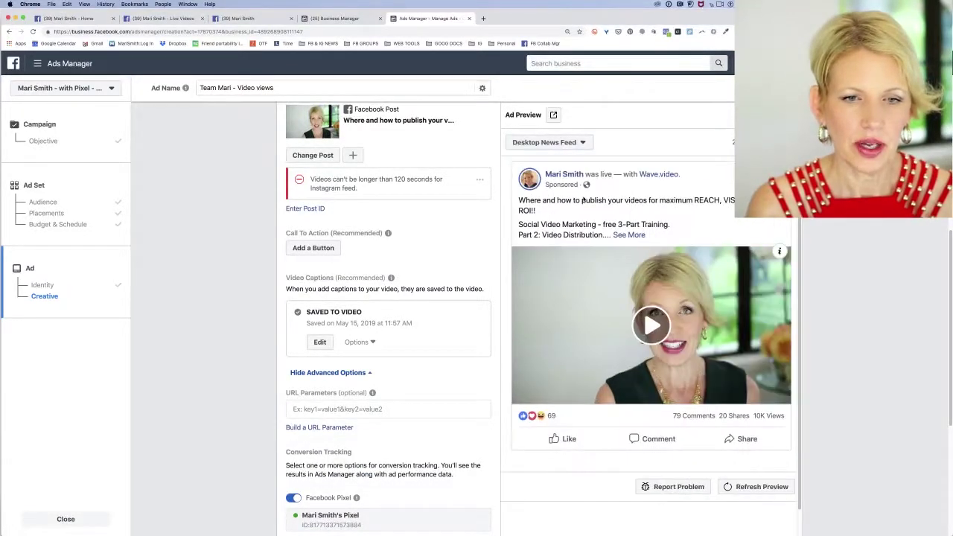
Inspect the Call To Action choices for adding a button to the post, then cancel without adding one.
{"action": "left_click", "coordinate": [327, 250]}
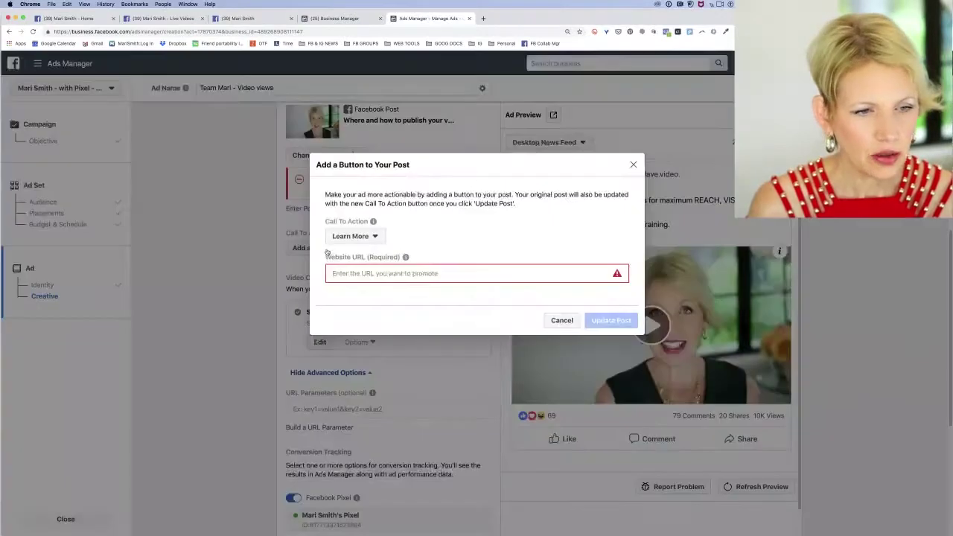
{"action": "left_click", "coordinate": [375, 236]}
{"action": "left_click", "coordinate": [424, 222]}
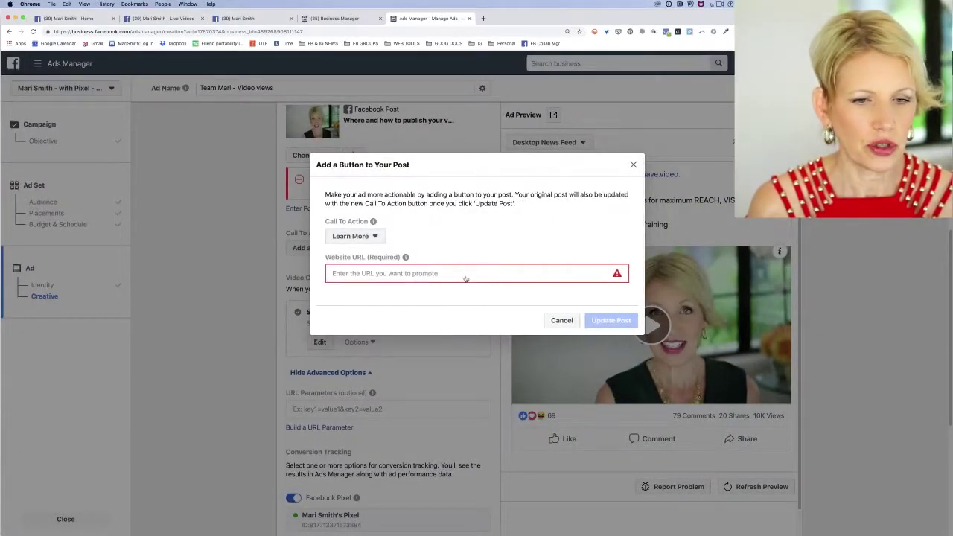
{"action": "left_click", "coordinate": [562, 321]}
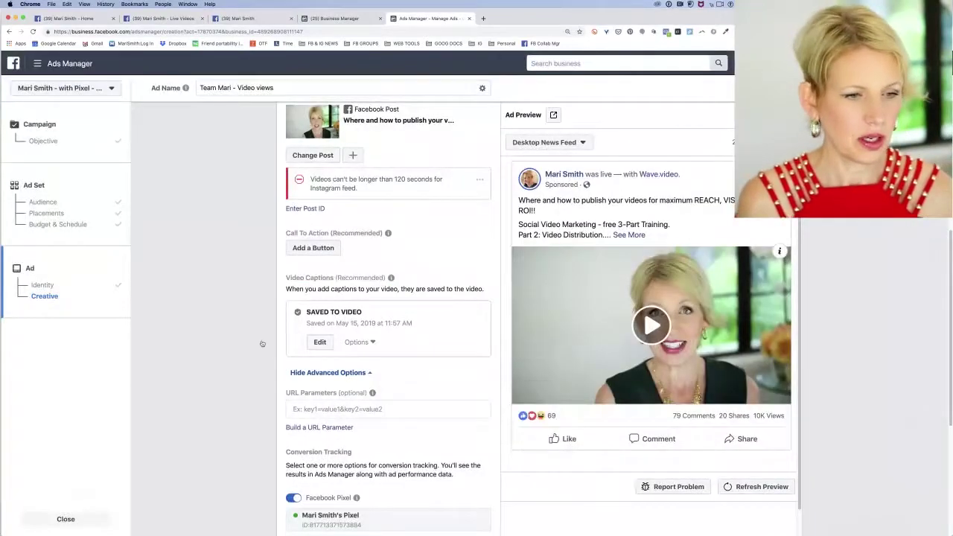
Check the ad's URL parameter and conversion tracking settings, and review the draft campaign, ad set and ad summary without confirming.
{"action": "scroll", "coordinate": [262, 343], "scroll_direction": "down", "scroll_amount": 1}
{"action": "scroll", "coordinate": [262, 343], "scroll_direction": "down", "scroll_amount": 1}
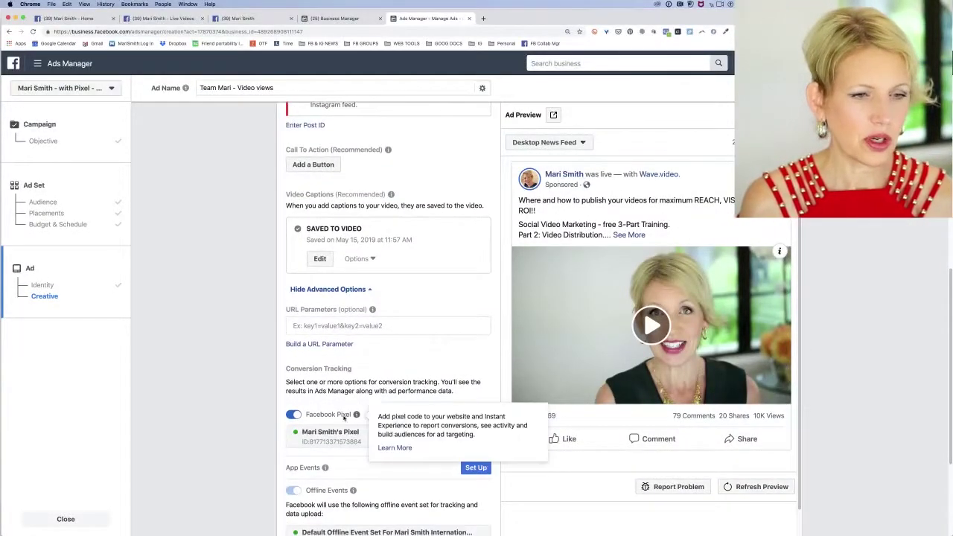
{"action": "scroll", "coordinate": [253, 333], "scroll_direction": "down", "scroll_amount": 3}
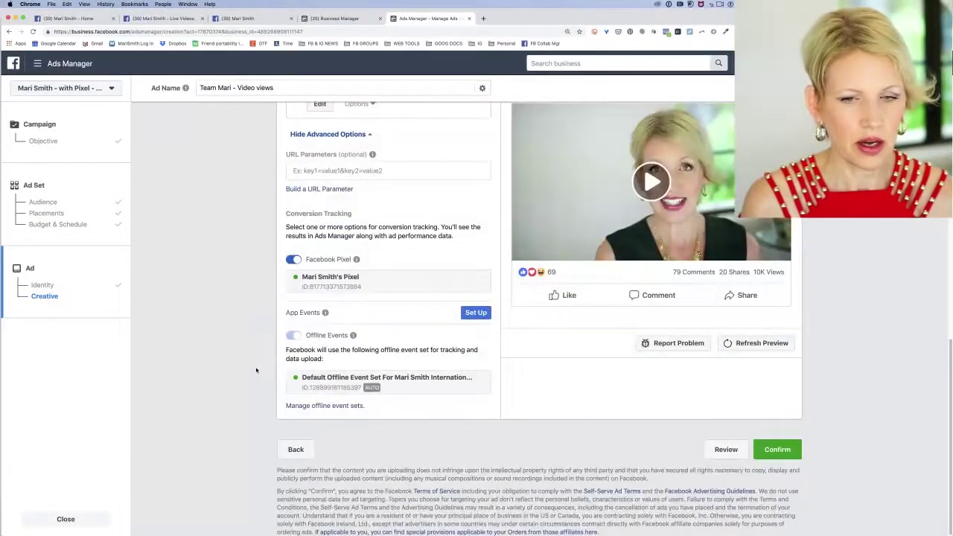
{"action": "scroll", "coordinate": [259, 397], "scroll_direction": "up", "scroll_amount": 6}
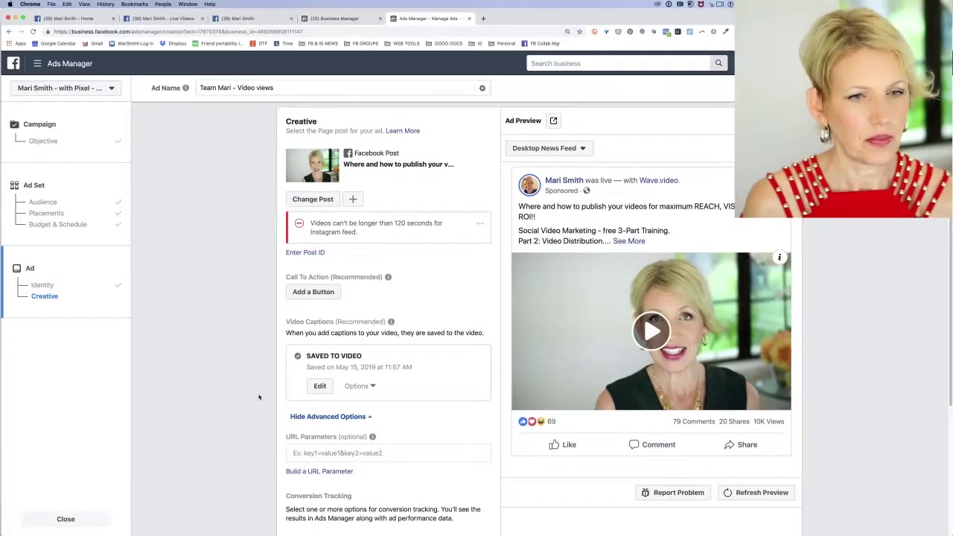
{"action": "scroll", "coordinate": [259, 397], "scroll_direction": "down", "scroll_amount": 5}
{"action": "left_click", "coordinate": [723, 480]}
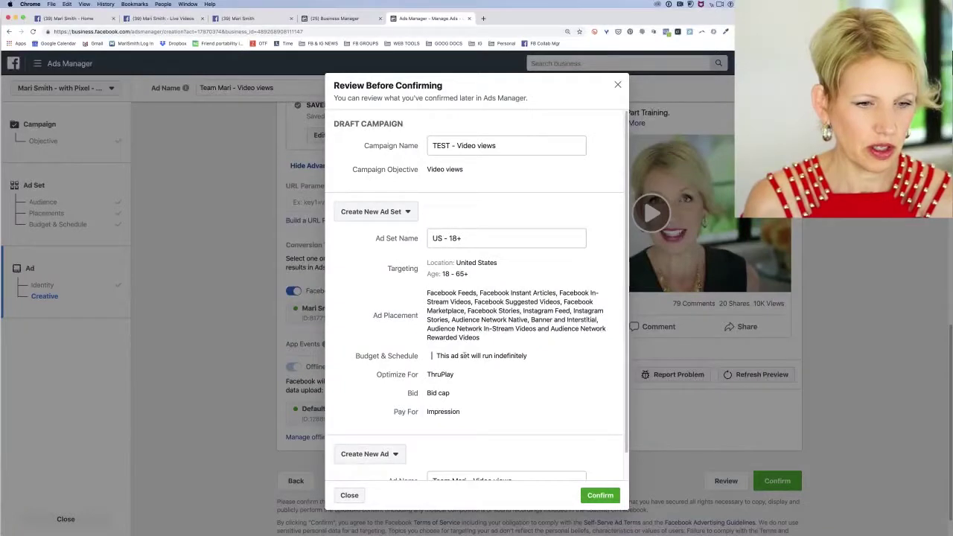
{"action": "scroll", "coordinate": [524, 383], "scroll_direction": "down", "scroll_amount": 1}
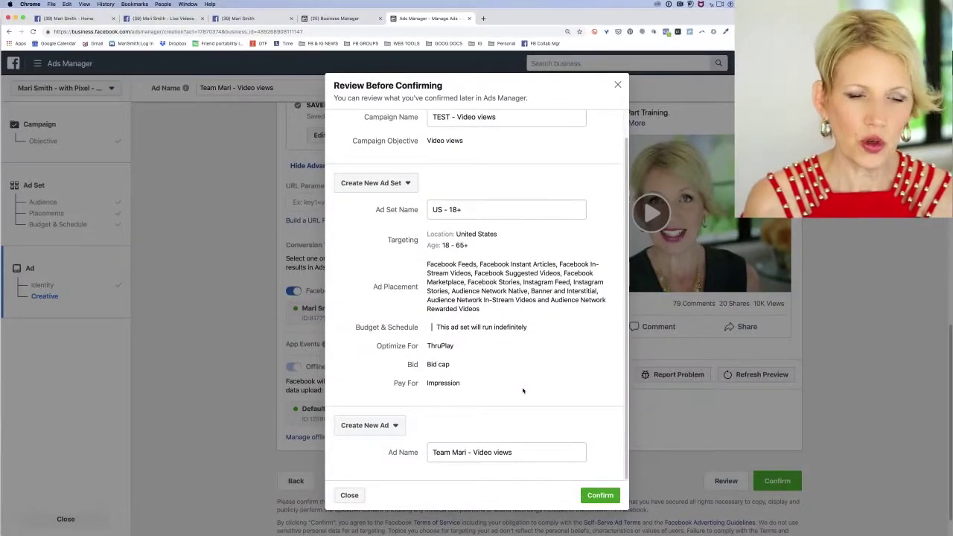